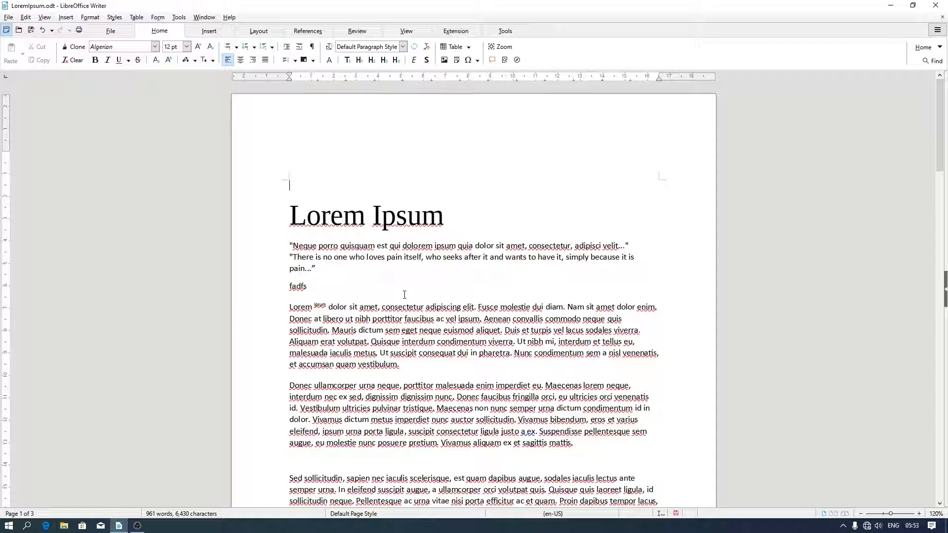
- Insert a page number field in the empty paragraph above the Lorem Ipsum heading on the first page
click(71, 18)
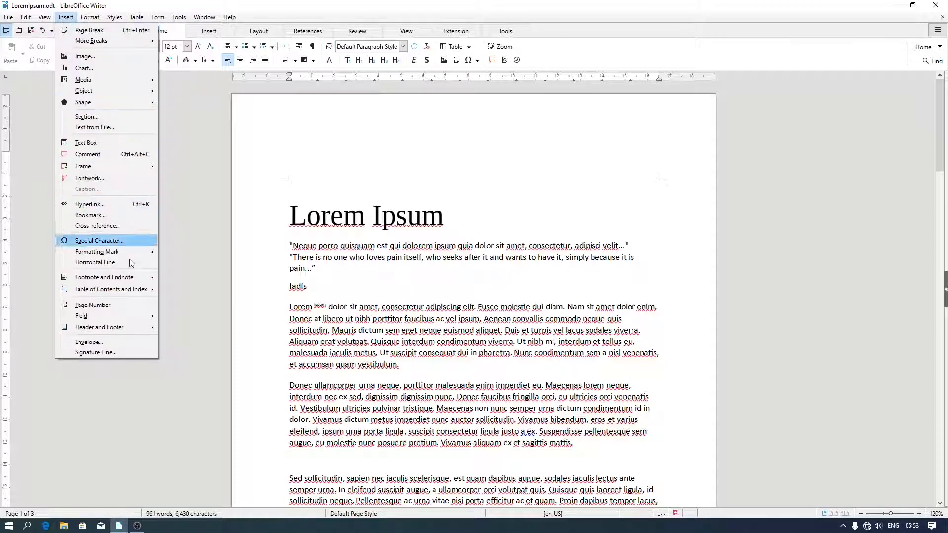
click(127, 307)
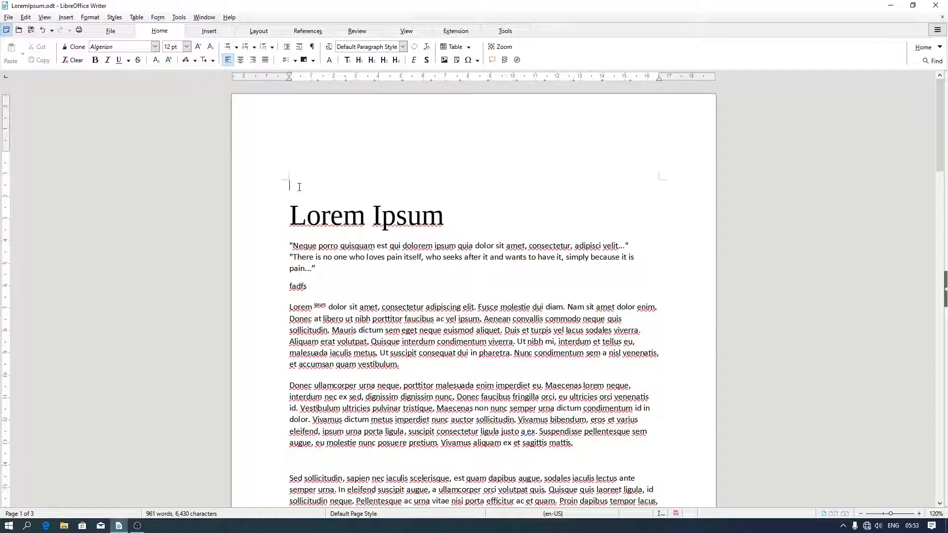
click(308, 31)
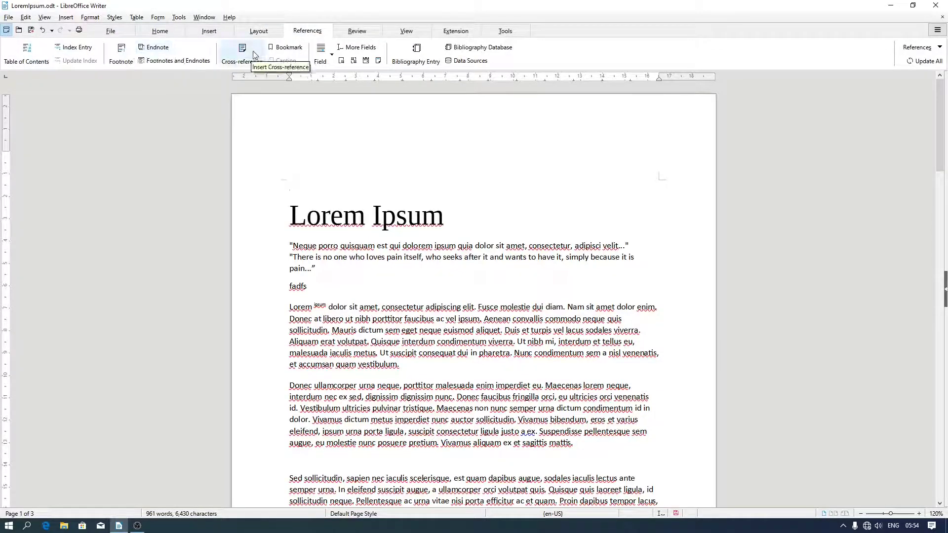
click(341, 61)
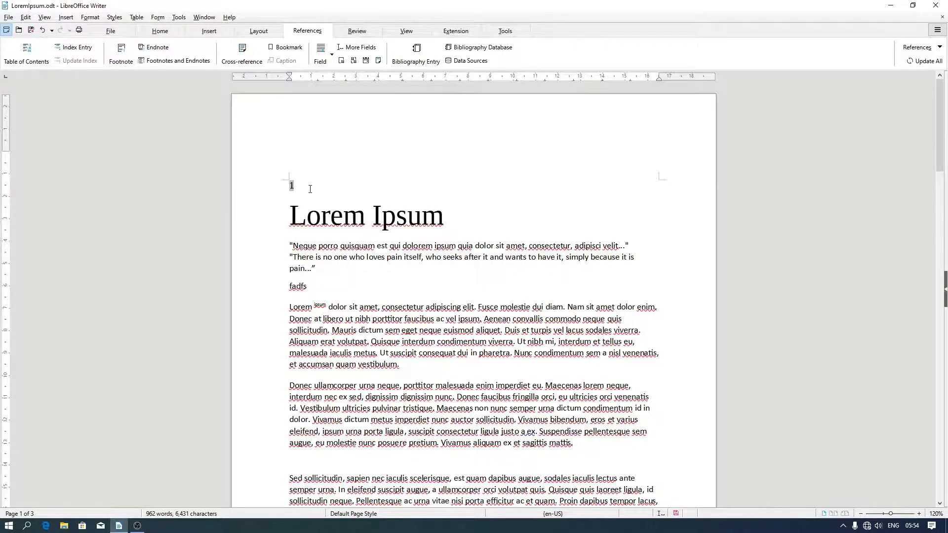
- Look through all the document's pages to check on which of them a page number appears
scroll(310, 189, down, 13)
scroll(310, 189, down, 12)
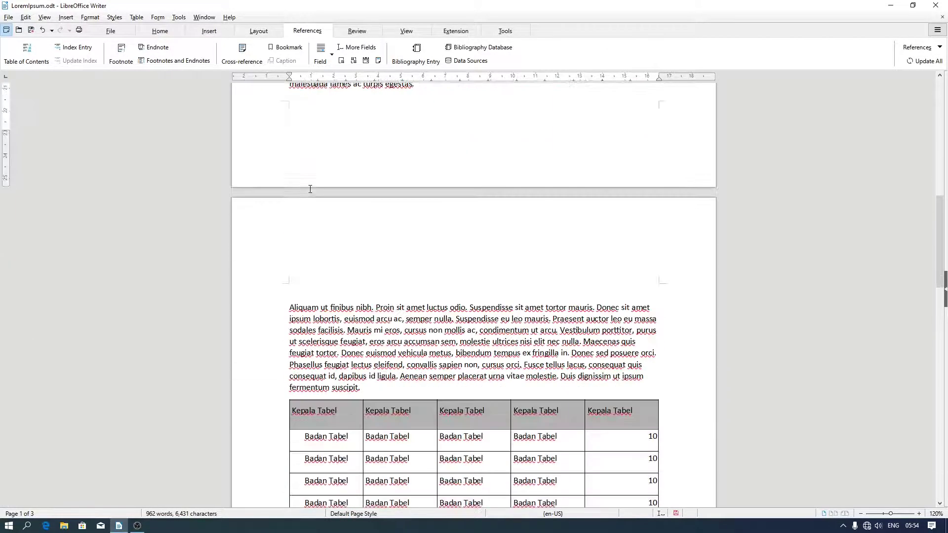
scroll(319, 220, down, 6)
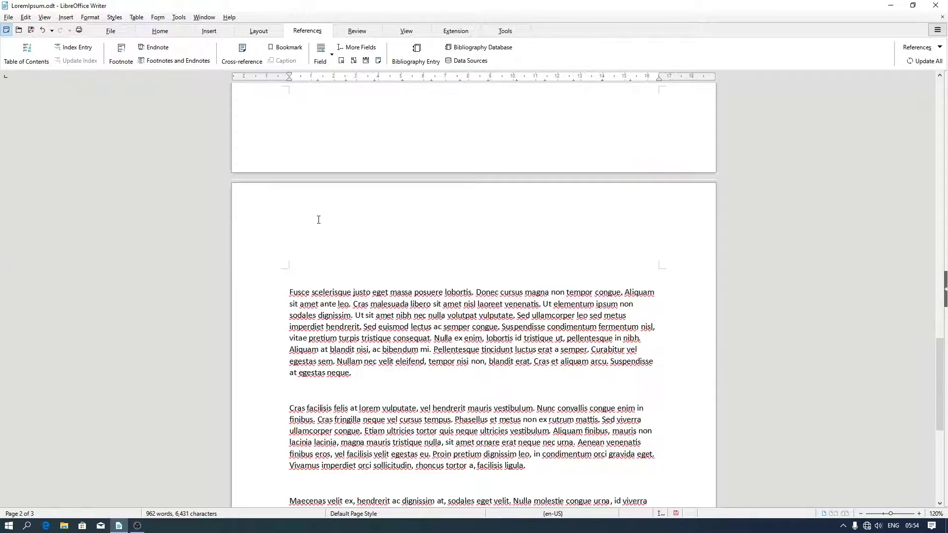
scroll(319, 219, up, 20)
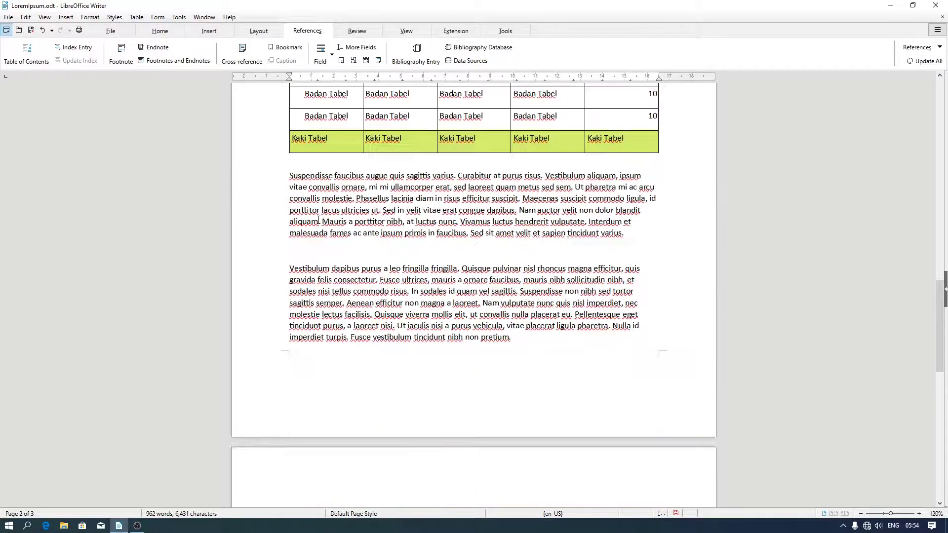
scroll(319, 219, up, 6)
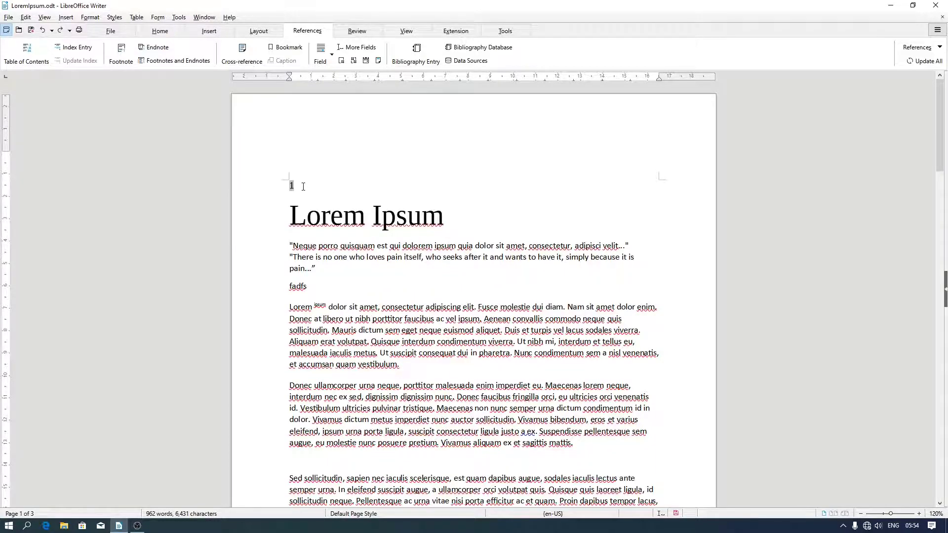
scroll(303, 186, down, 10)
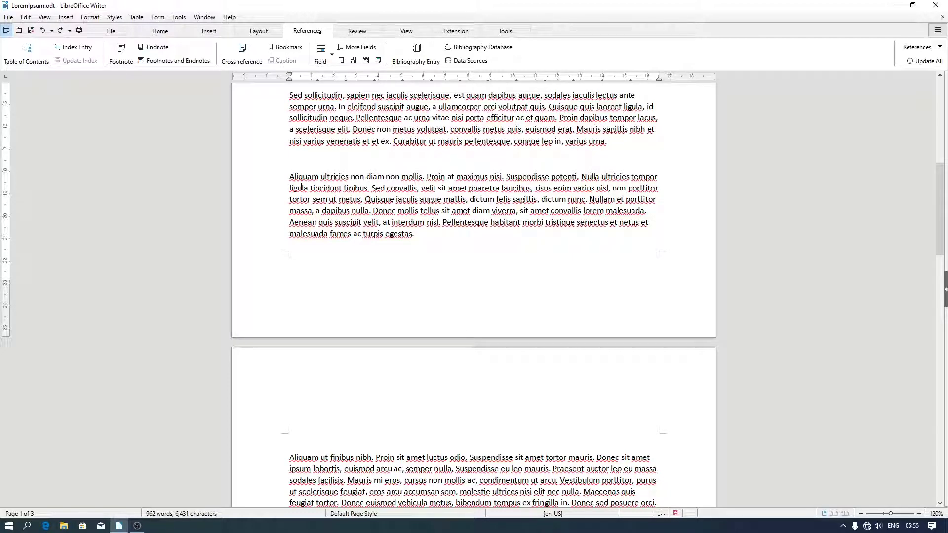
scroll(301, 187, up, 10)
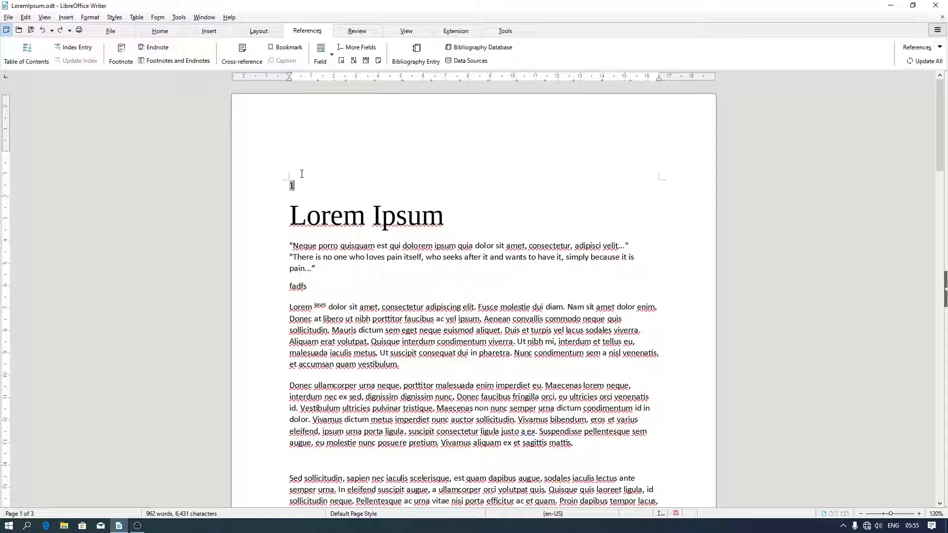
- Add a header to the Default Page Style, insert a page number in it, and check the following pages
click(310, 145)
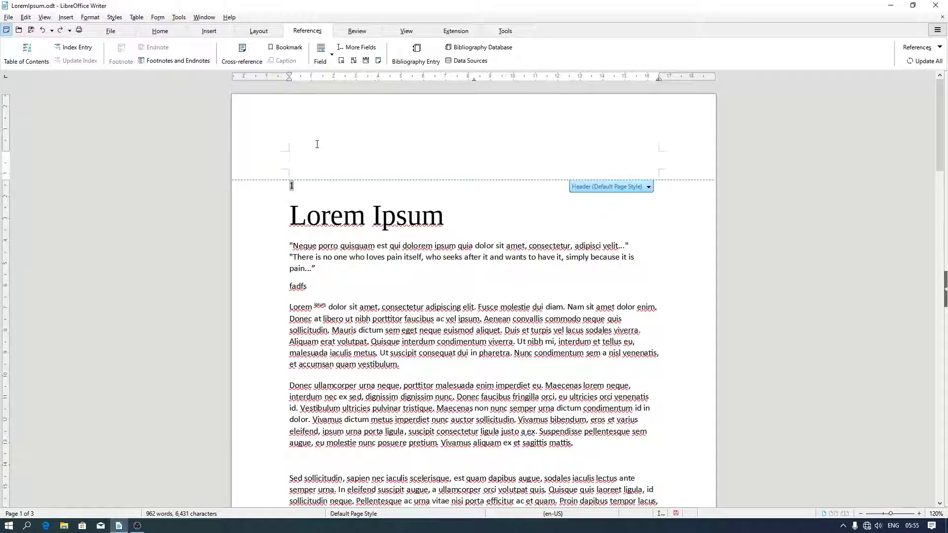
click(616, 187)
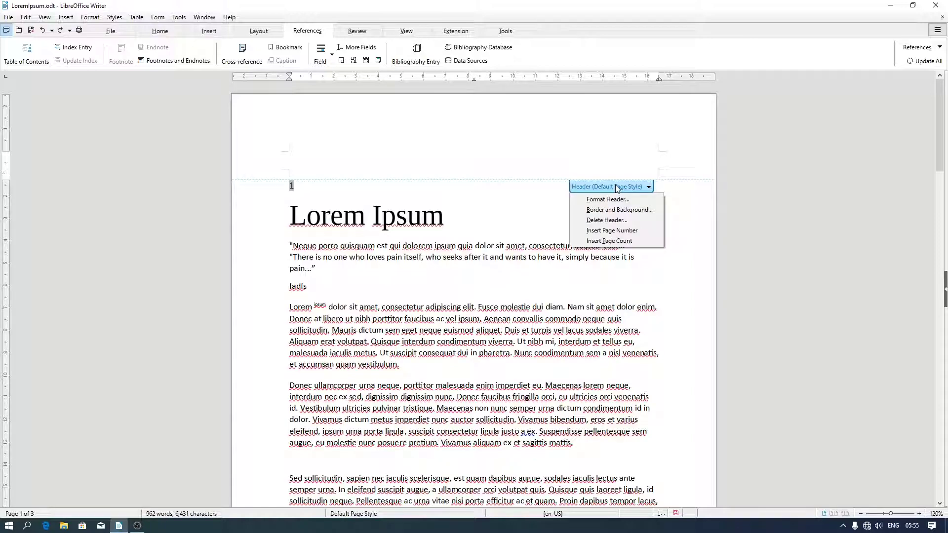
click(624, 230)
click(547, 205)
scroll(546, 204, down, 5)
scroll(547, 205, down, 10)
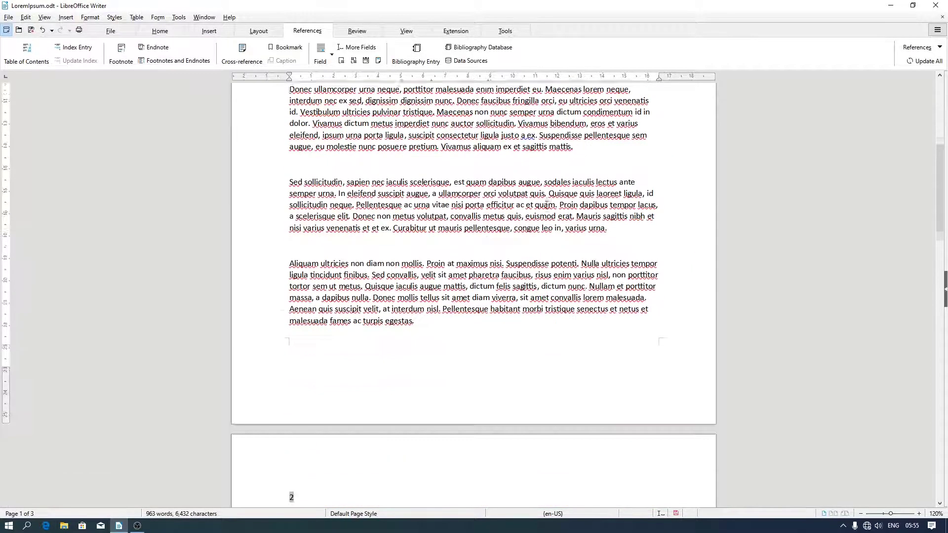
scroll(301, 280, down, 4)
scroll(301, 280, down, 20)
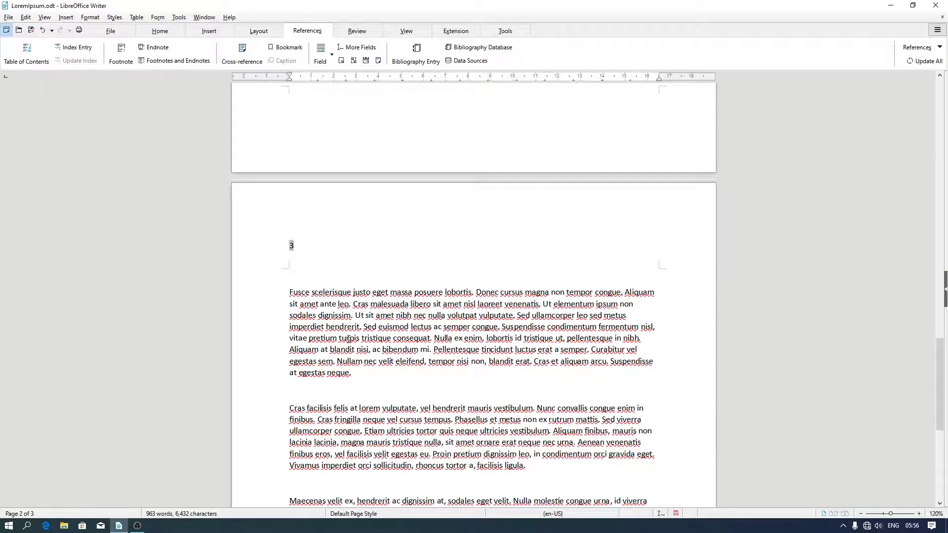
- Add a footer to the Default Page Style, insert a page number in it, and check the other pages
scroll(348, 339, up, 3)
scroll(349, 340, up, 1)
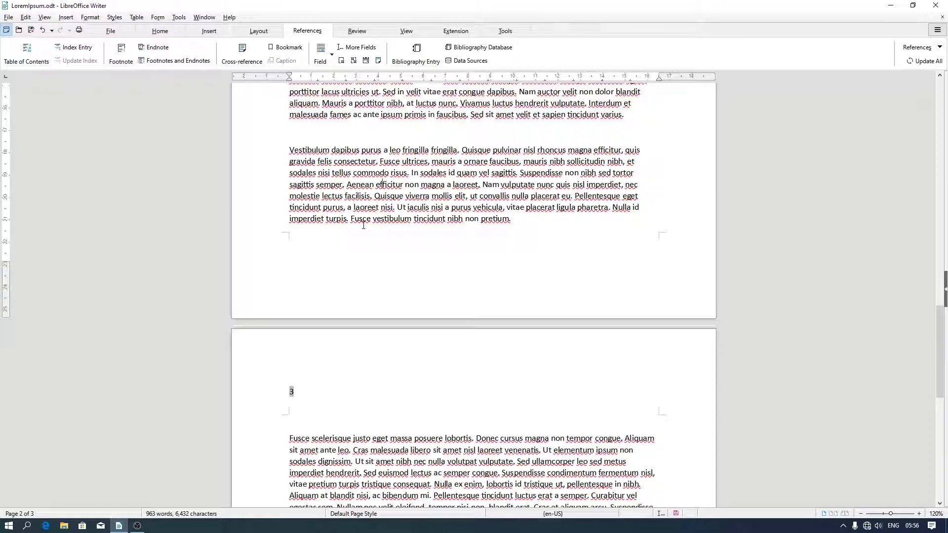
click(331, 274)
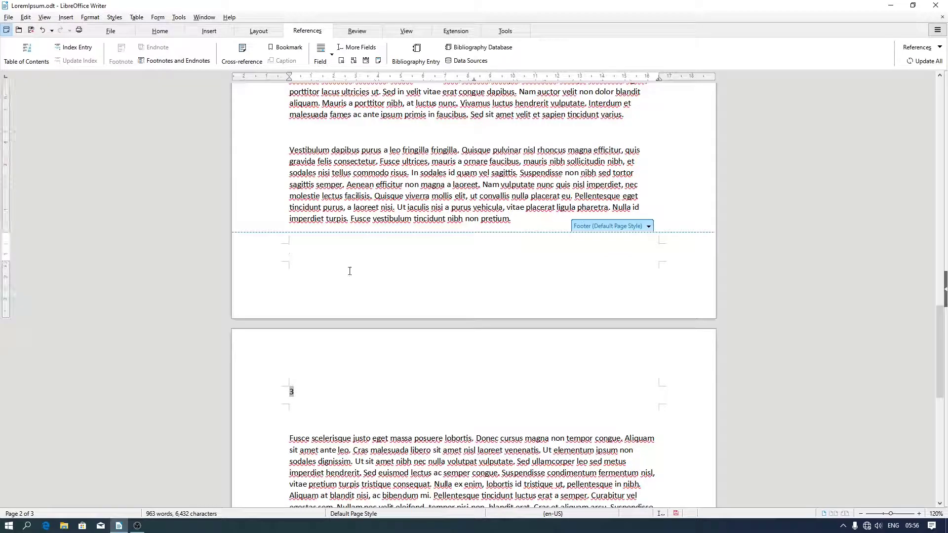
click(634, 228)
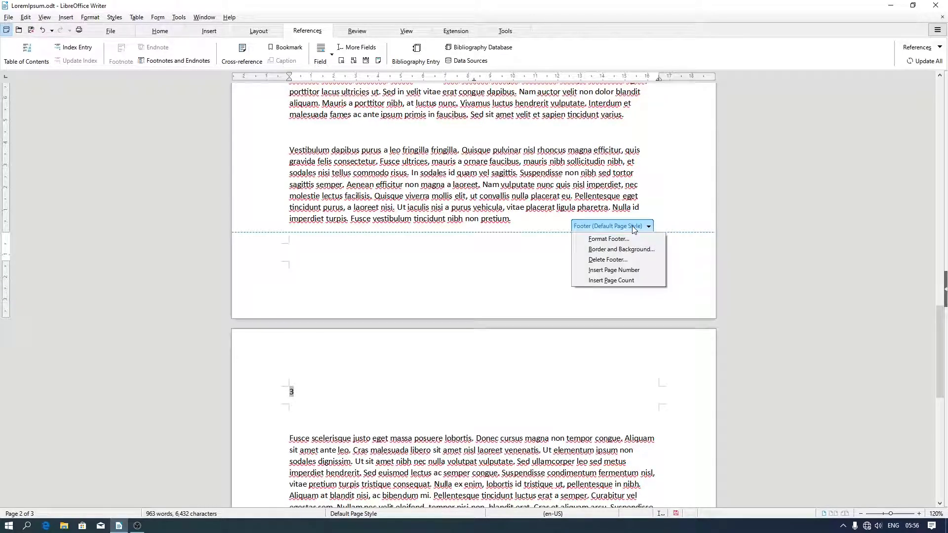
click(629, 270)
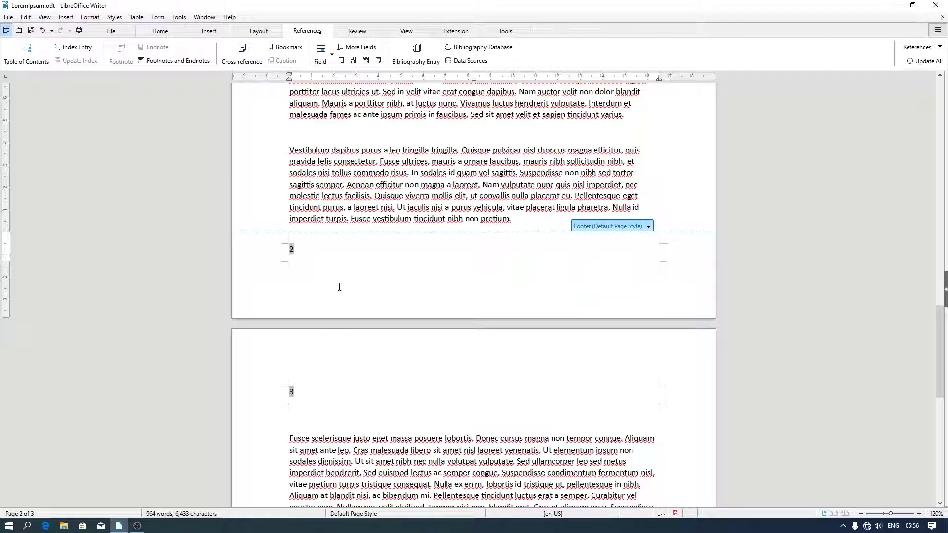
scroll(335, 260, down, 15)
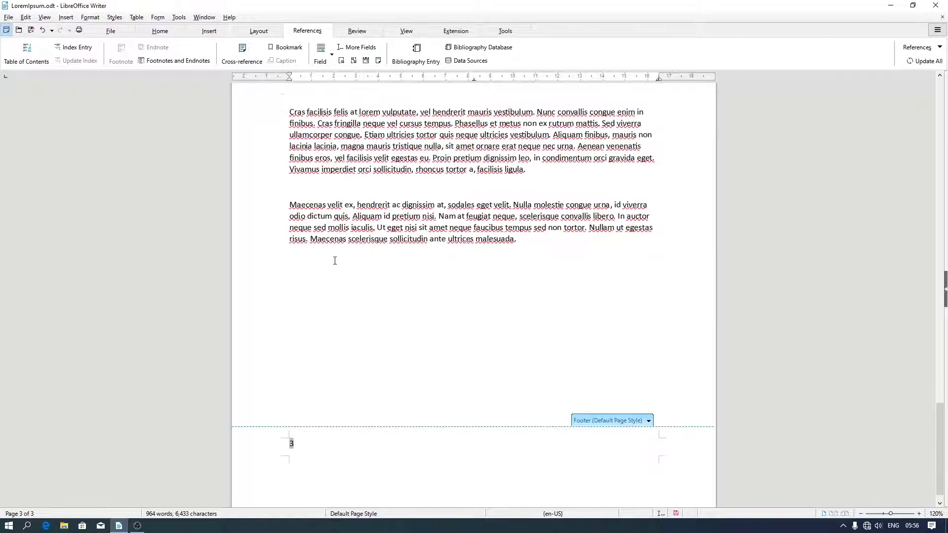
scroll(335, 261, up, 12)
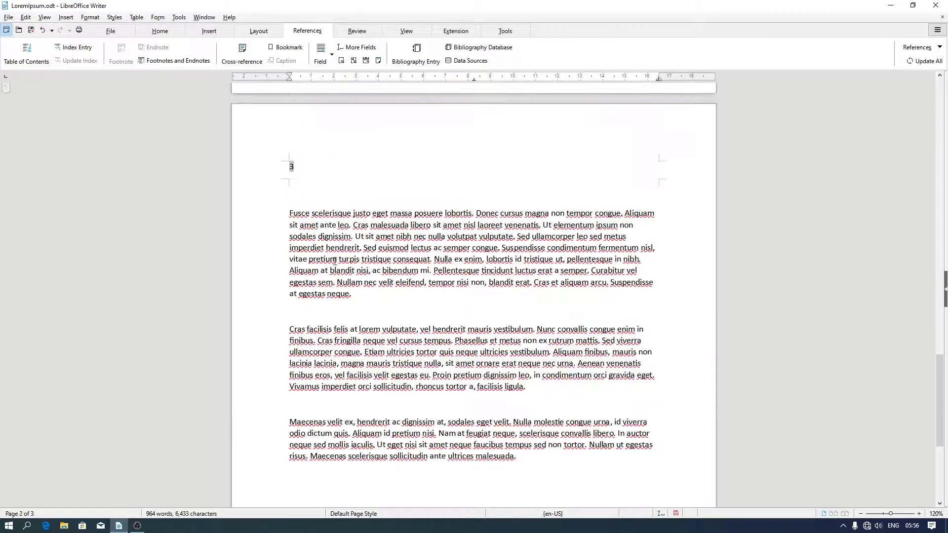
scroll(335, 261, up, 4)
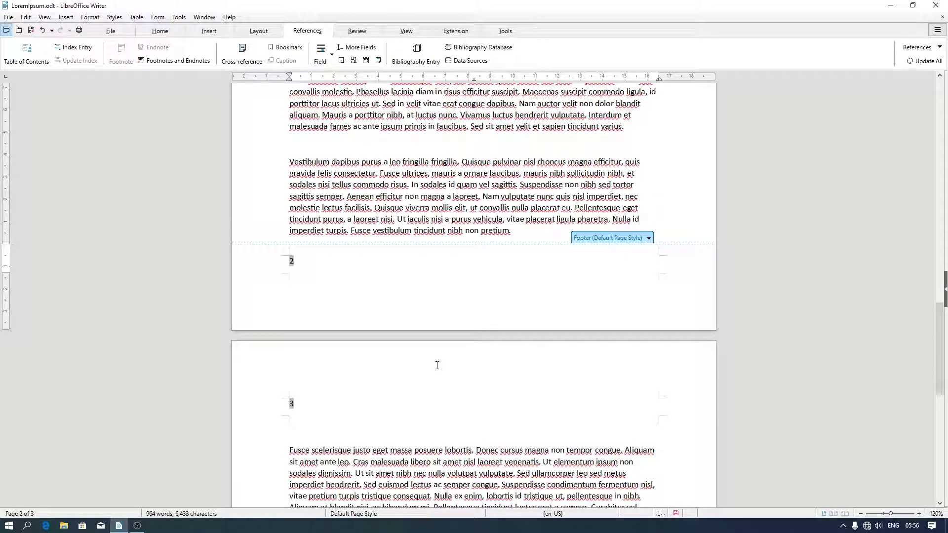
- Delete the page number from the header and the one above the Lorem Ipsum heading
click(344, 404)
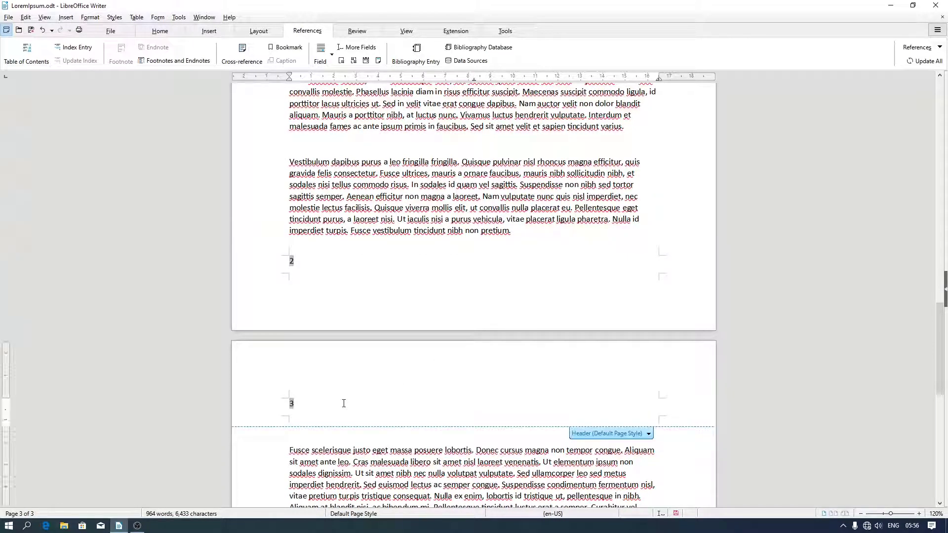
key(BackSpace)
scroll(344, 403, up, 20)
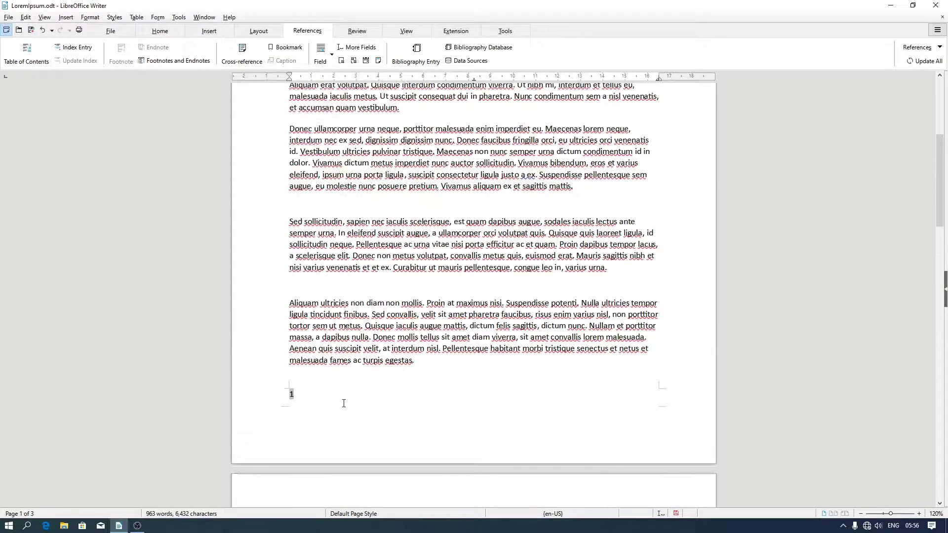
scroll(344, 404, up, 2)
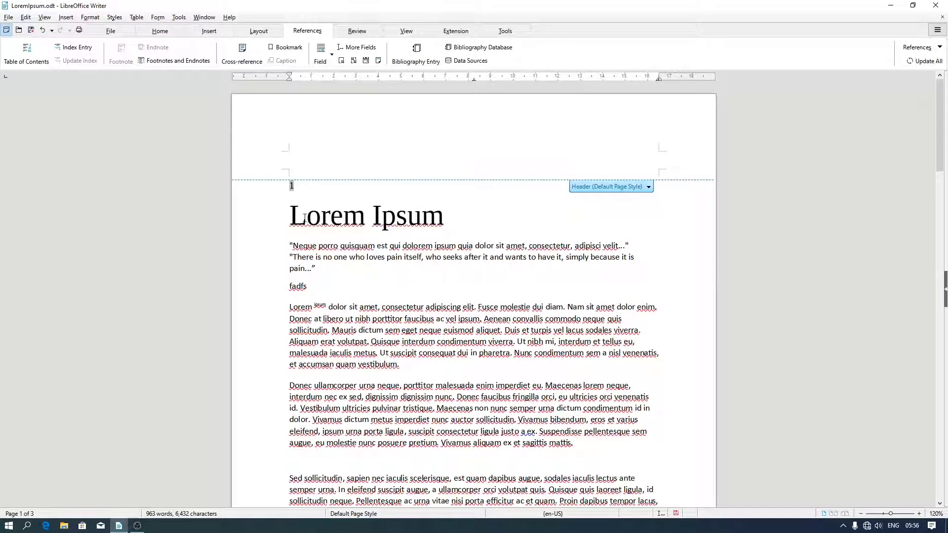
click(302, 188)
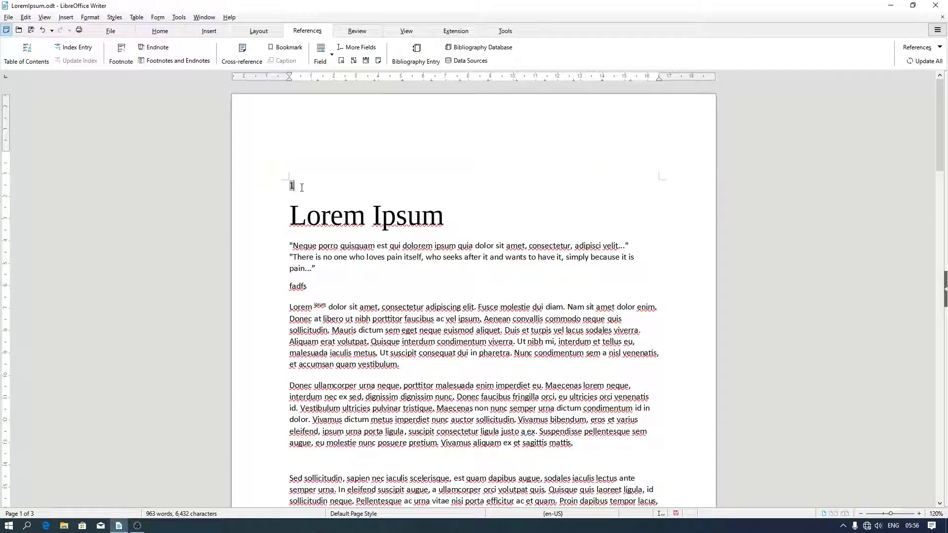
key(BackSpace)
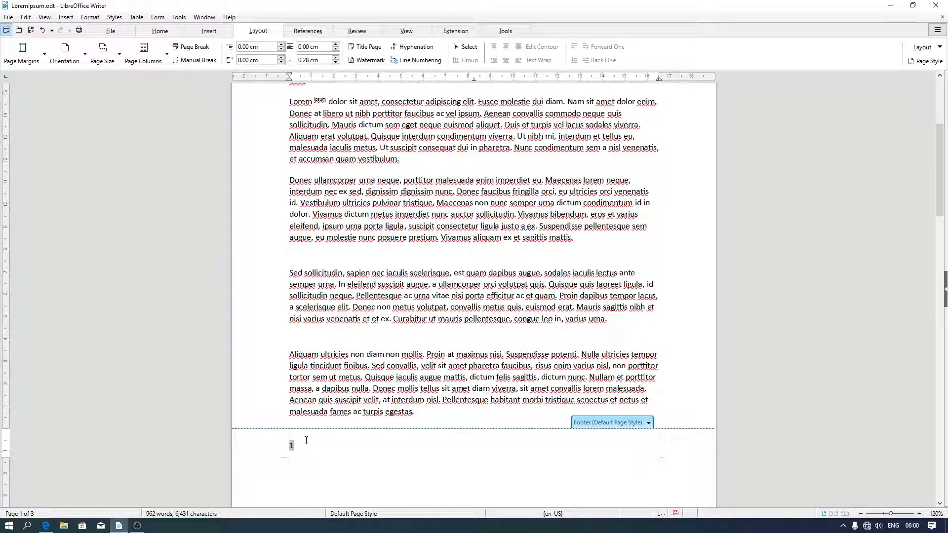
- Set the page number format of the Default Page Style to I, II, III, ... and apply it
right_click(304, 450)
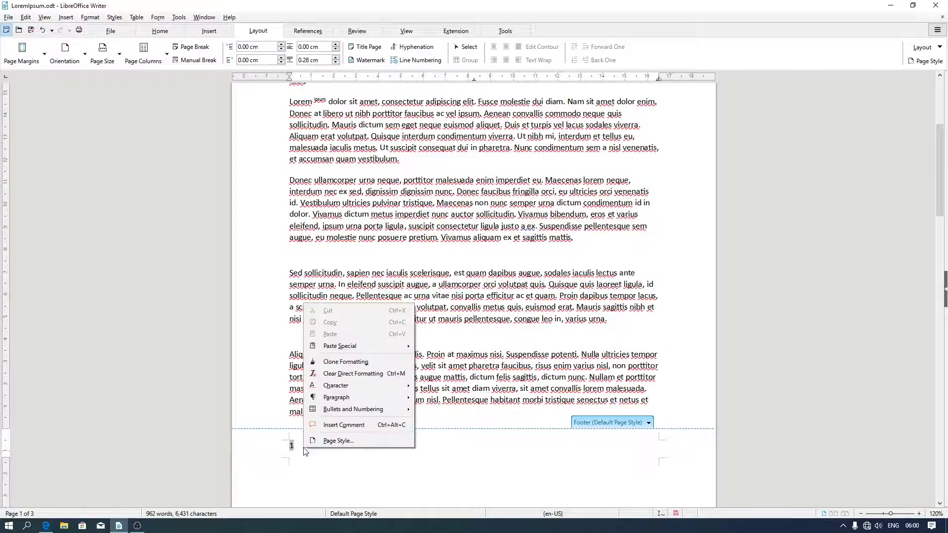
click(317, 442)
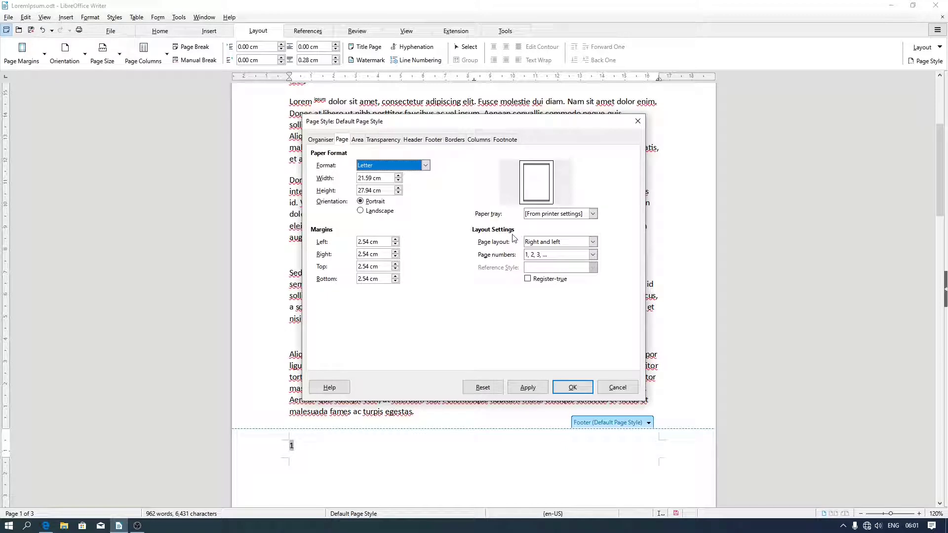
click(547, 259)
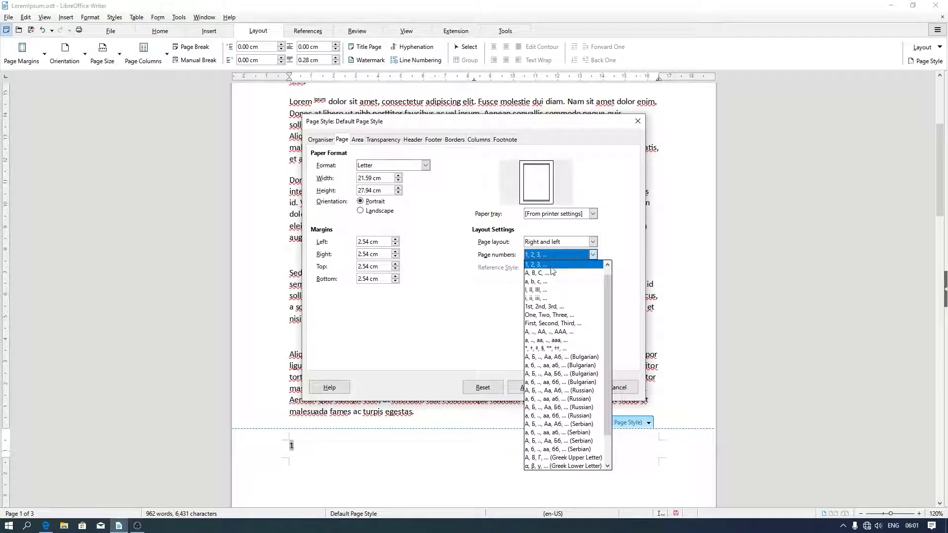
click(551, 292)
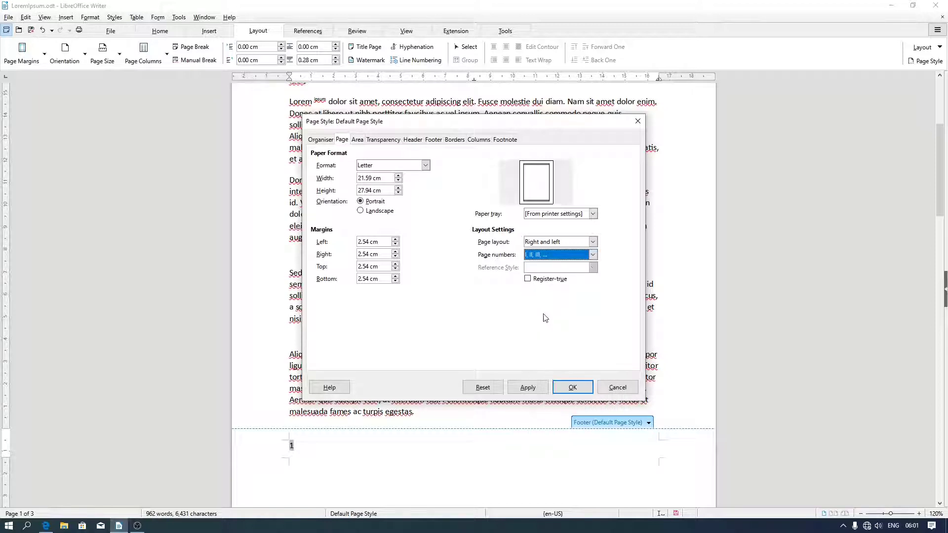
click(535, 389)
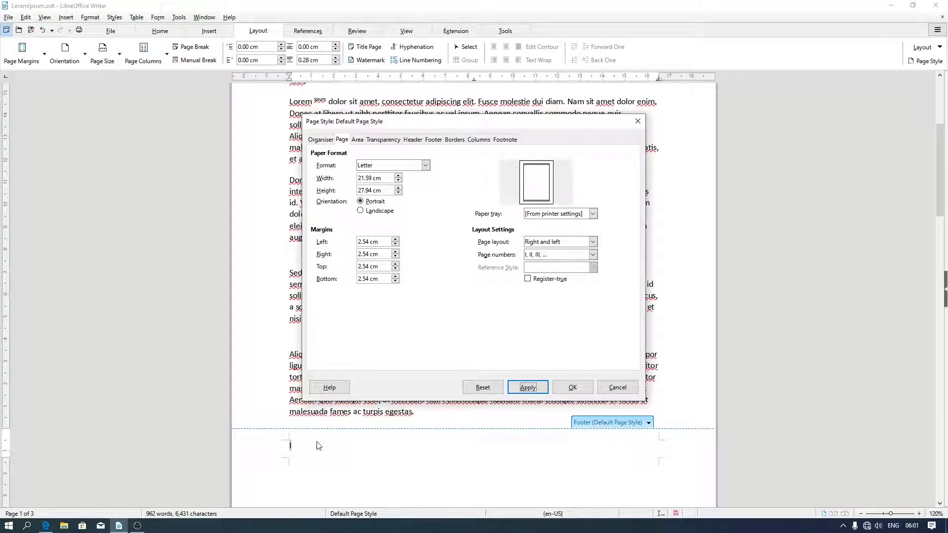
click(572, 388)
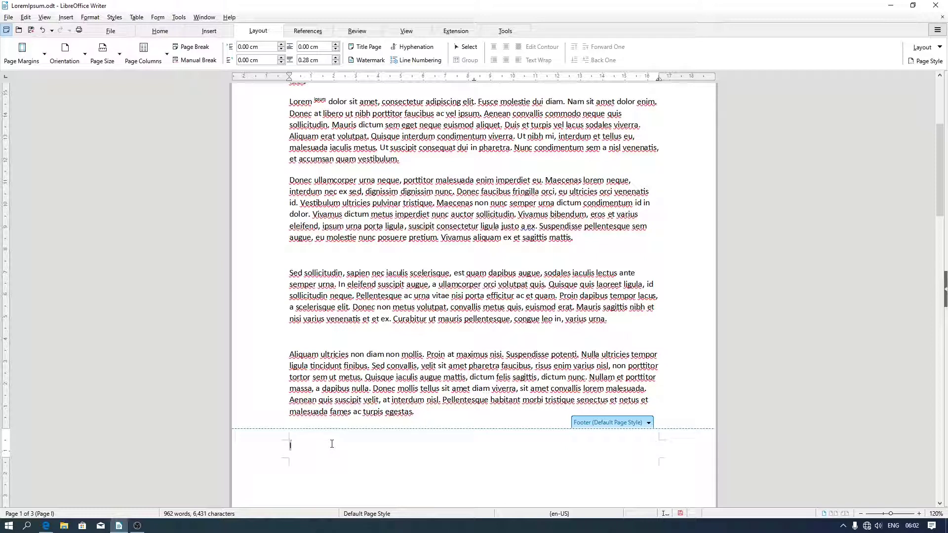
- Try right alignment on the footer's page number, settle on centre alignment, and return to the body text
click(165, 30)
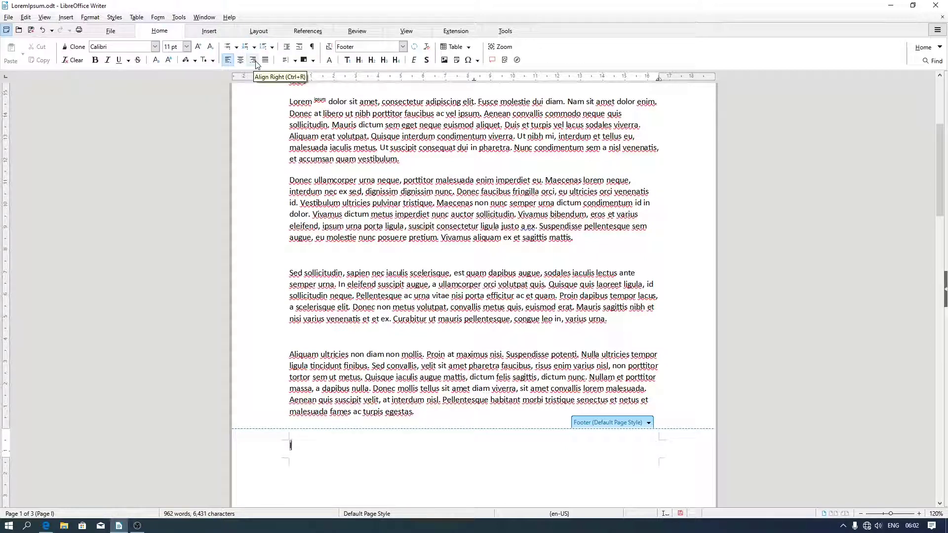
click(254, 60)
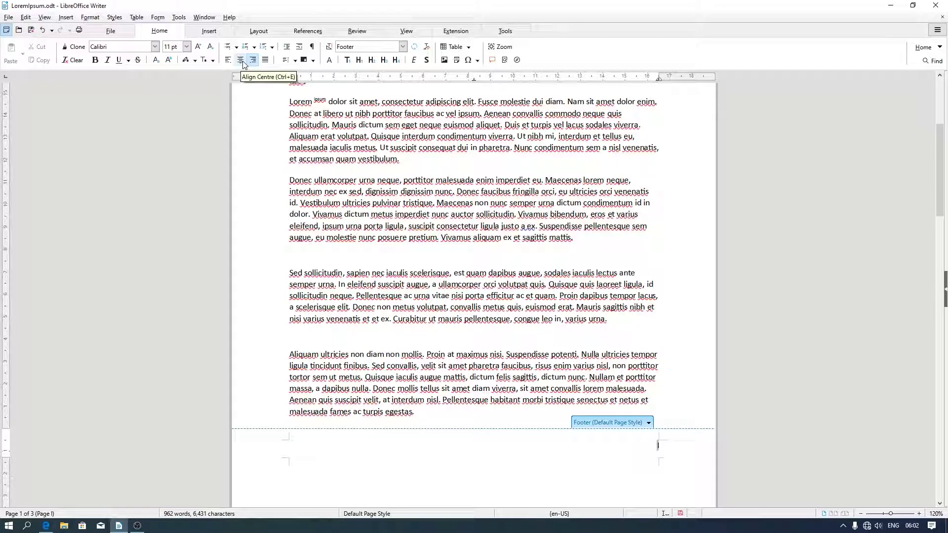
click(241, 63)
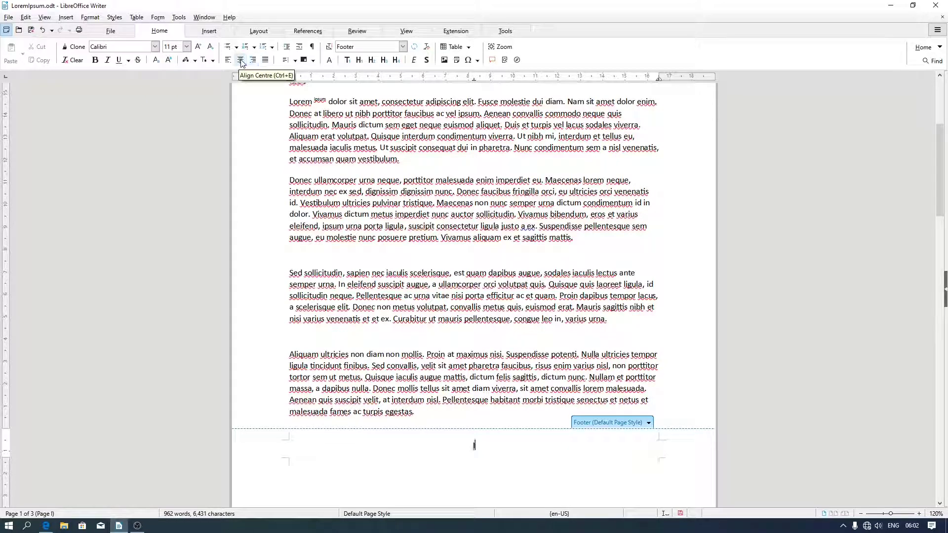
click(387, 258)
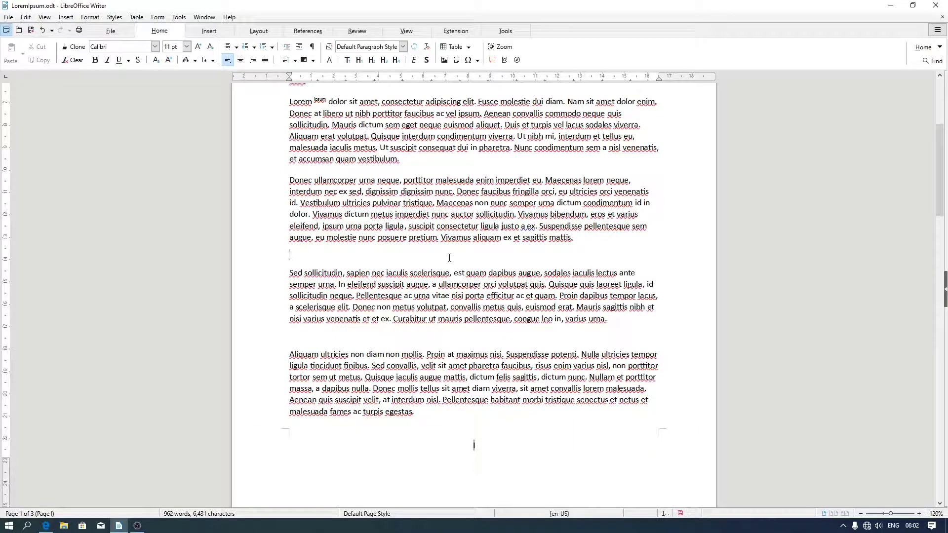